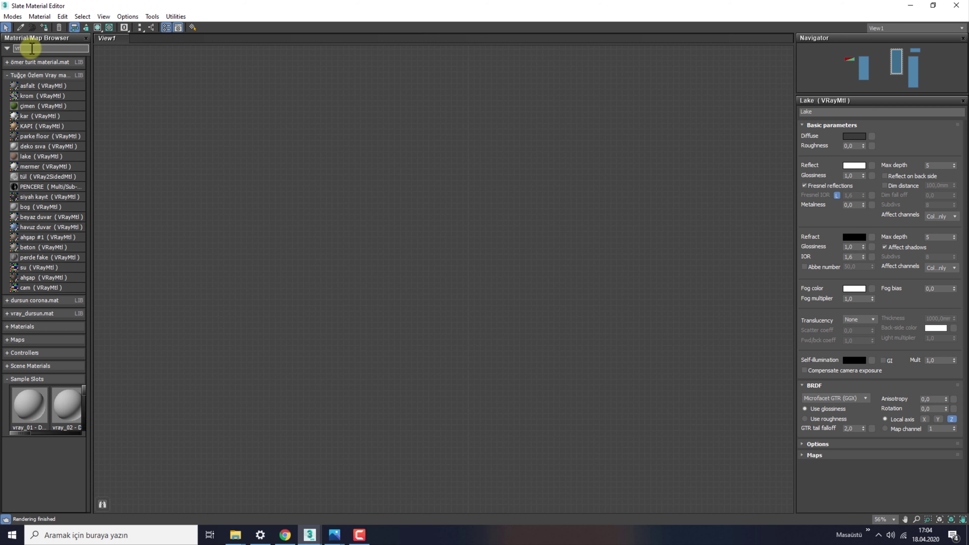
Add a new VRayMtl material to the node view and name it Lake
type("aym")
left_click_drag(31, 69, 459, 222)
scroll(460, 226, "up", 5)
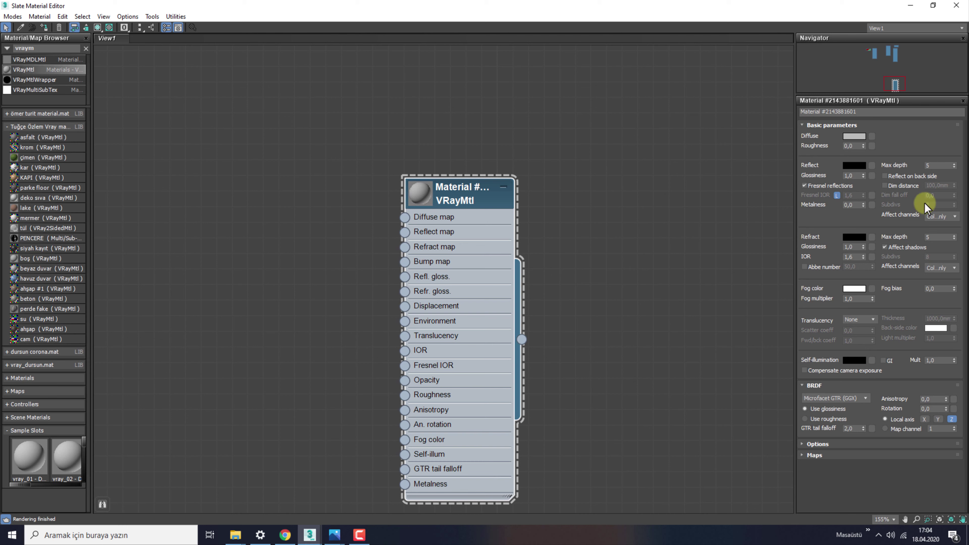
left_click_drag(458, 203, 485, 174)
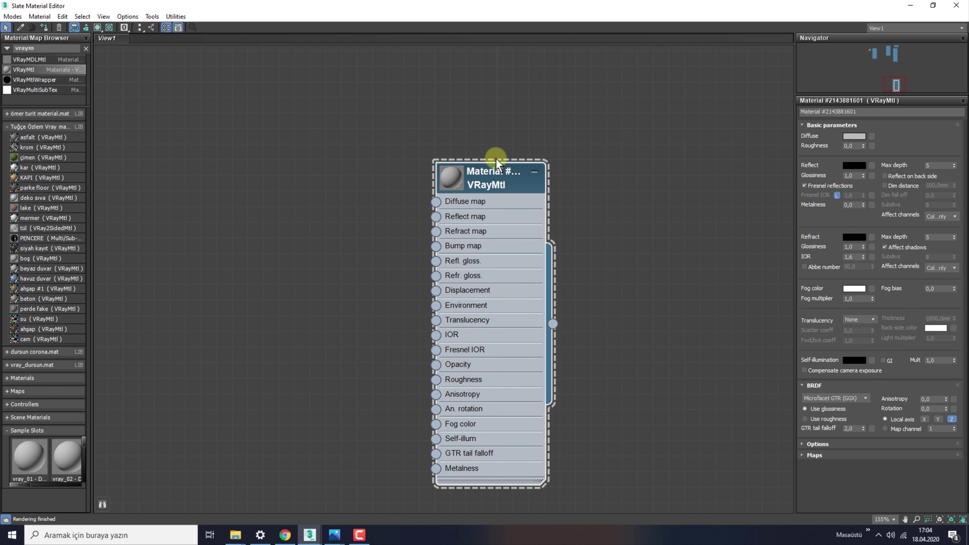
left_click_drag(866, 112, 801, 111)
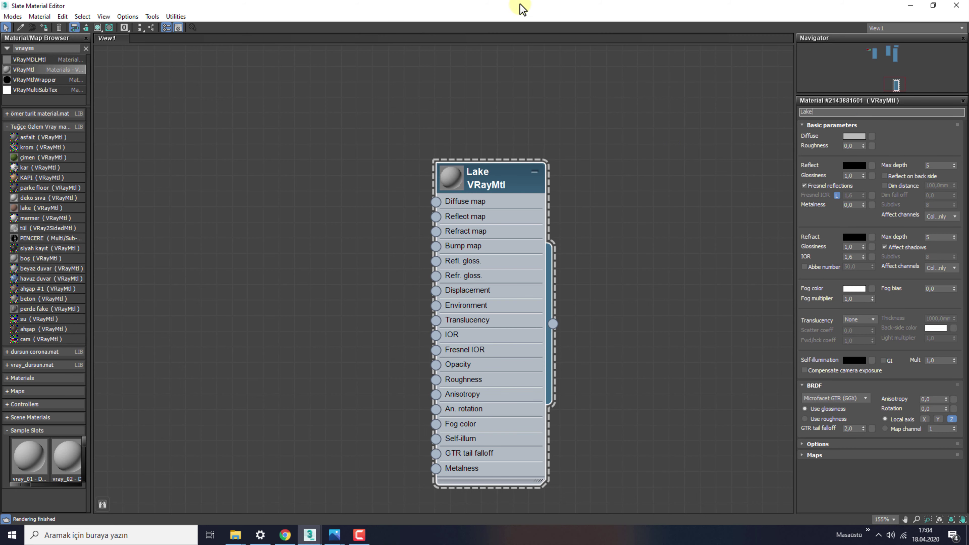
left_click_drag(520, 8, 839, 41)
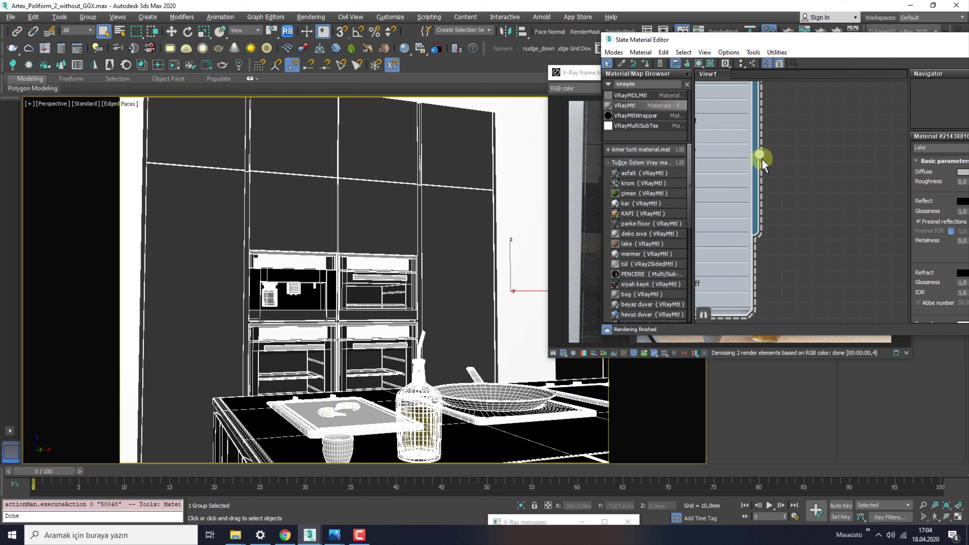
left_click_drag(443, 143, 440, 146)
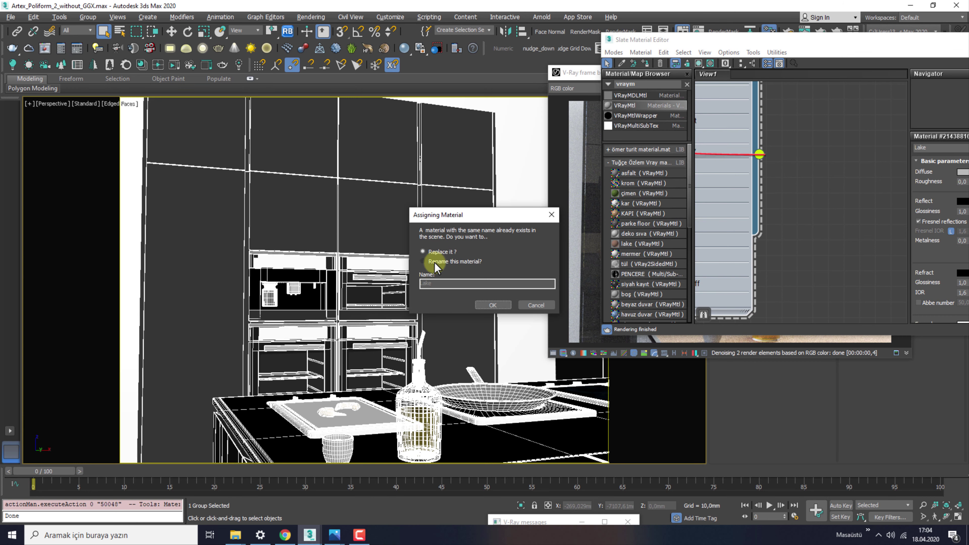
left_click(535, 304)
Rename the new material Lake1 and assign it to the tall cabinet fronts around the ovens, using Assign to Object
left_click_drag(762, 44, 411, 94)
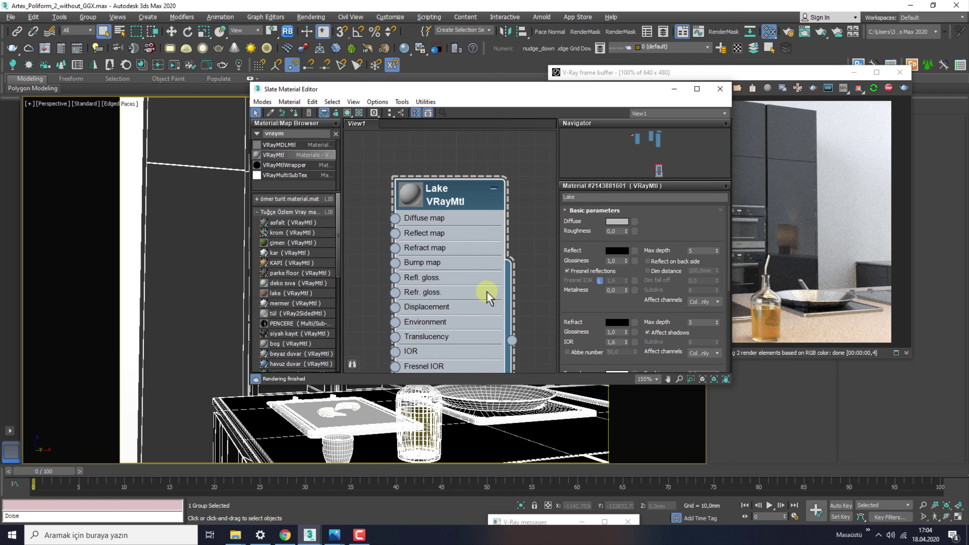
left_click(591, 197)
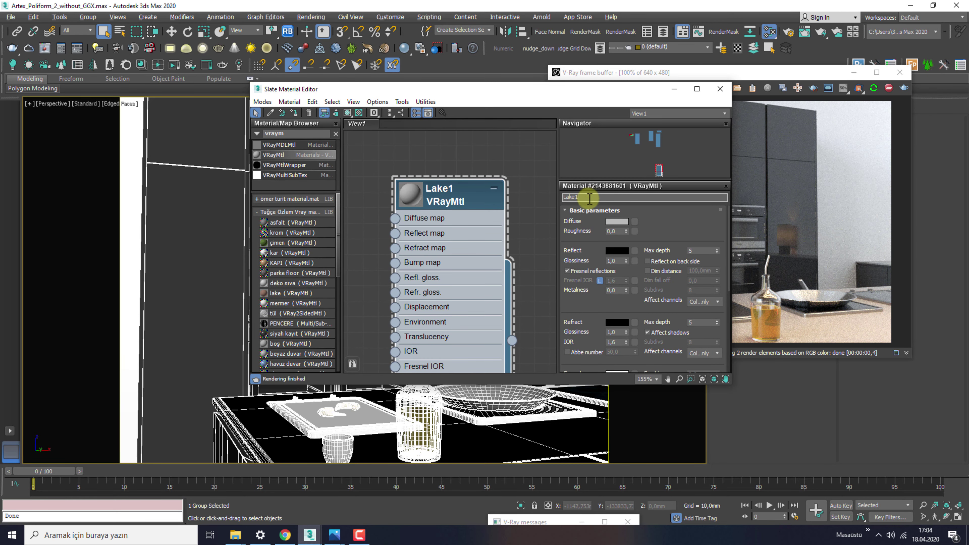
mouse_move(801, 61)
left_mouse_down()
mouse_move(713, 65)
mouse_move(800, 53)
left_mouse_up()
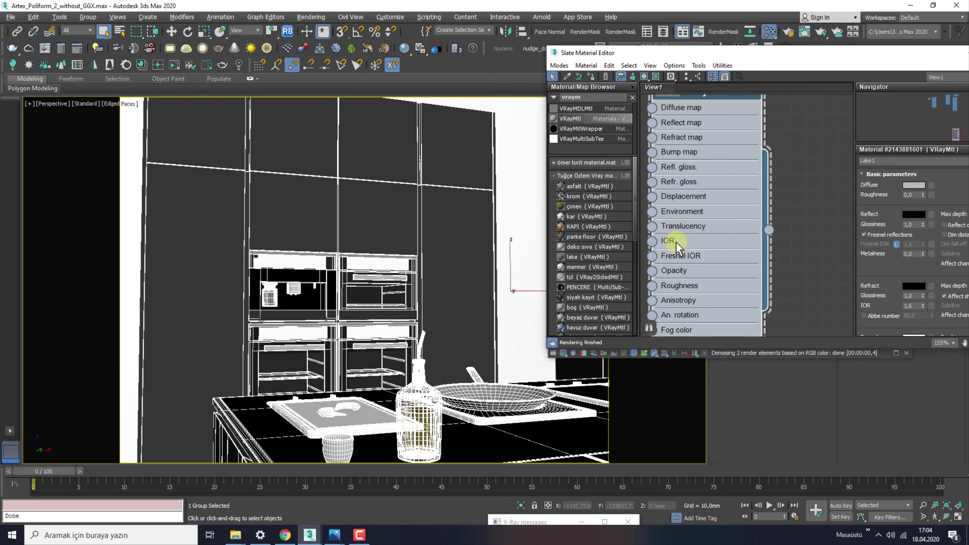
left_click_drag(770, 228, 444, 238)
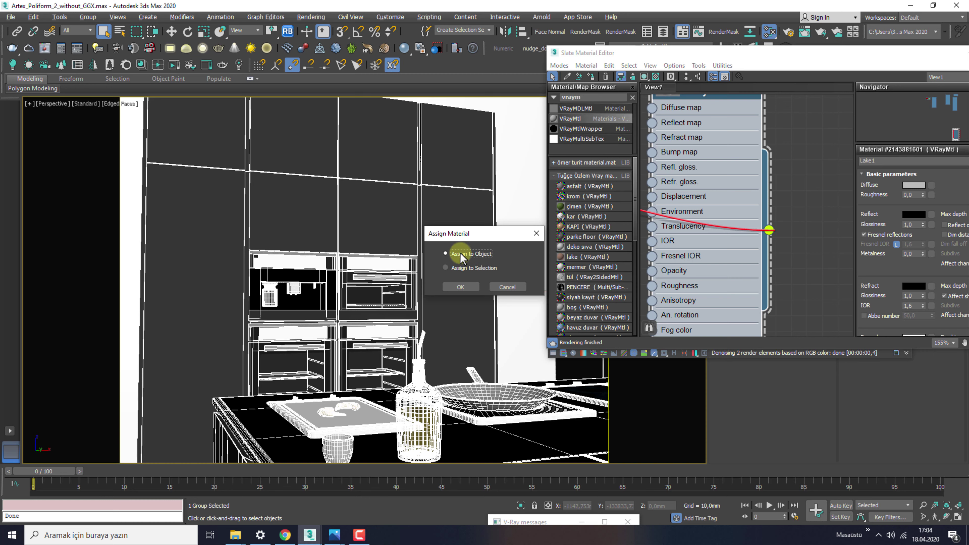
left_click(460, 286)
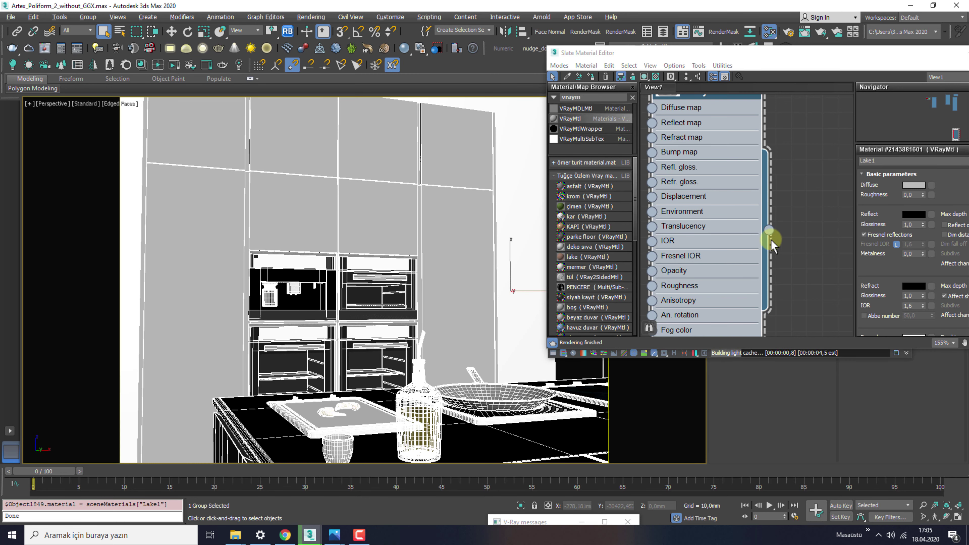
Assign the Lake1 material to the kitchen island's fronts and to the low cabinet beyond the island
left_click_drag(769, 230, 221, 441)
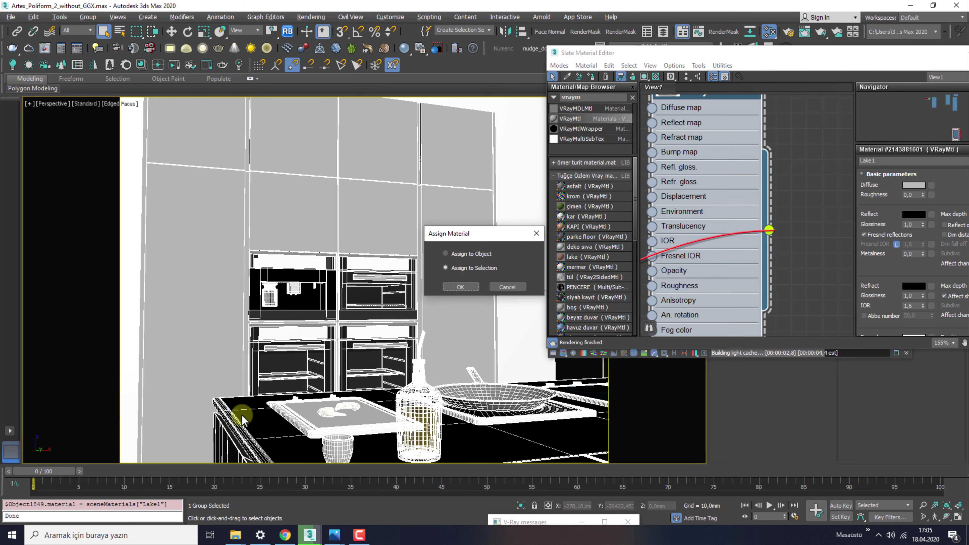
left_click(459, 286)
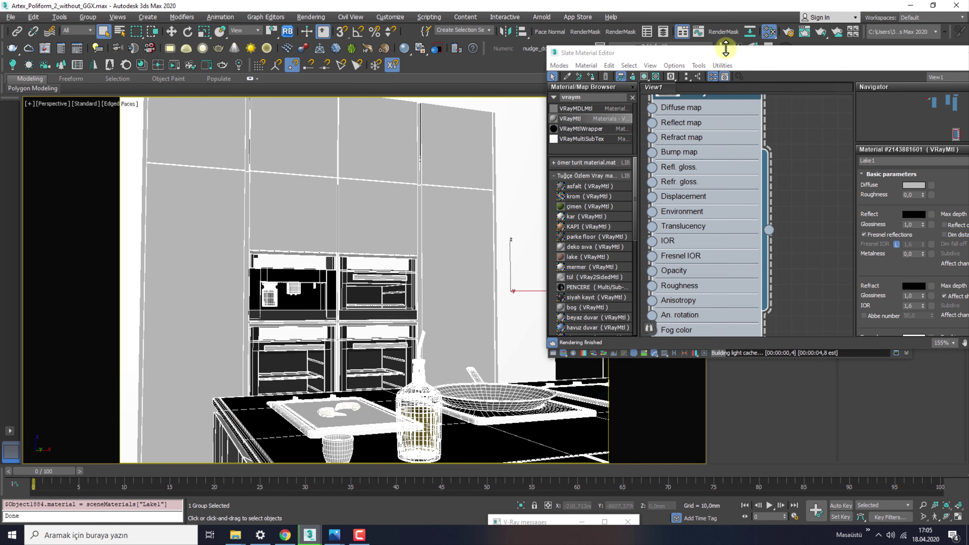
left_click_drag(783, 50, 278, 91)
left_click_drag(628, 75, 219, 414)
left_click_drag(226, 259, 570, 360)
left_click(461, 287)
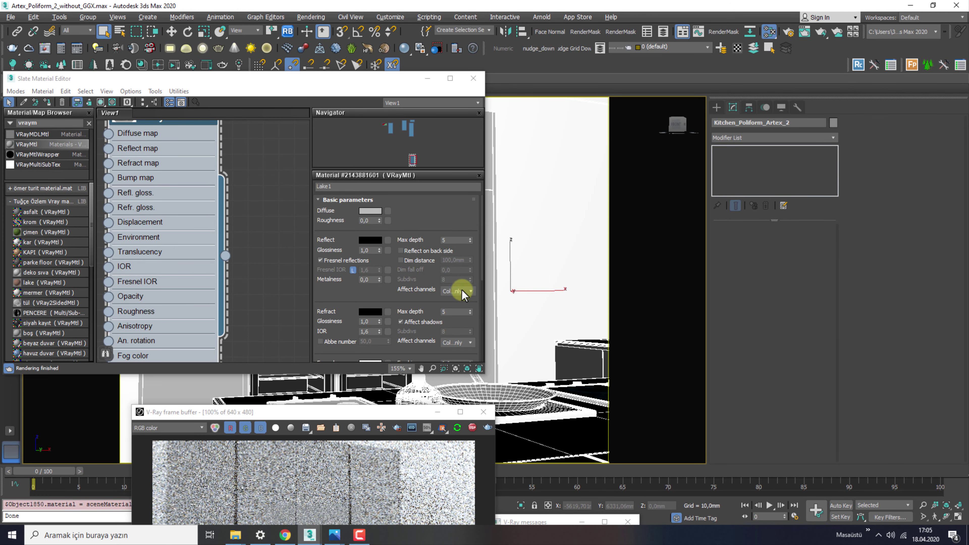
Set the Lake1 material's diffuse color to a near-black with red, green and blue at 10
left_click_drag(329, 80, 746, 111)
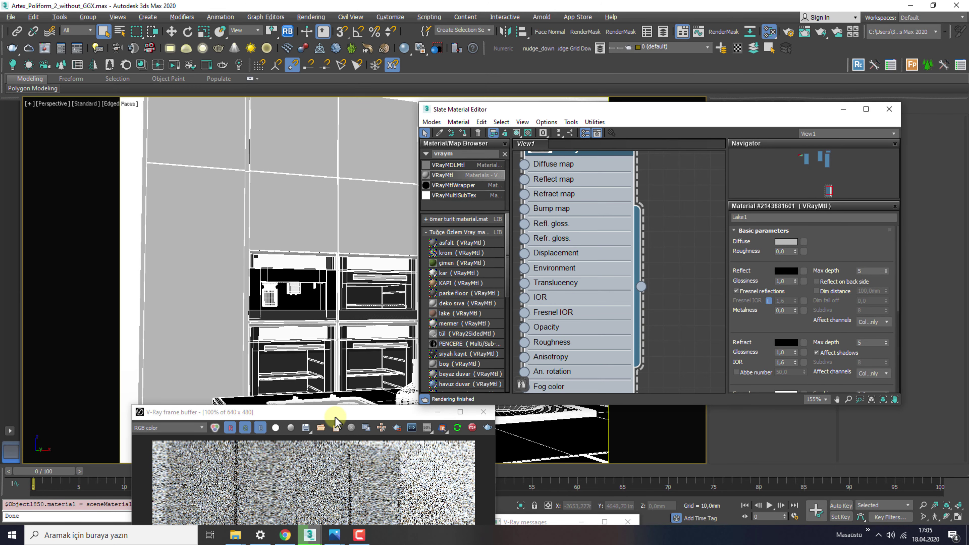
left_click_drag(335, 416, 541, 134)
left_click(513, 300)
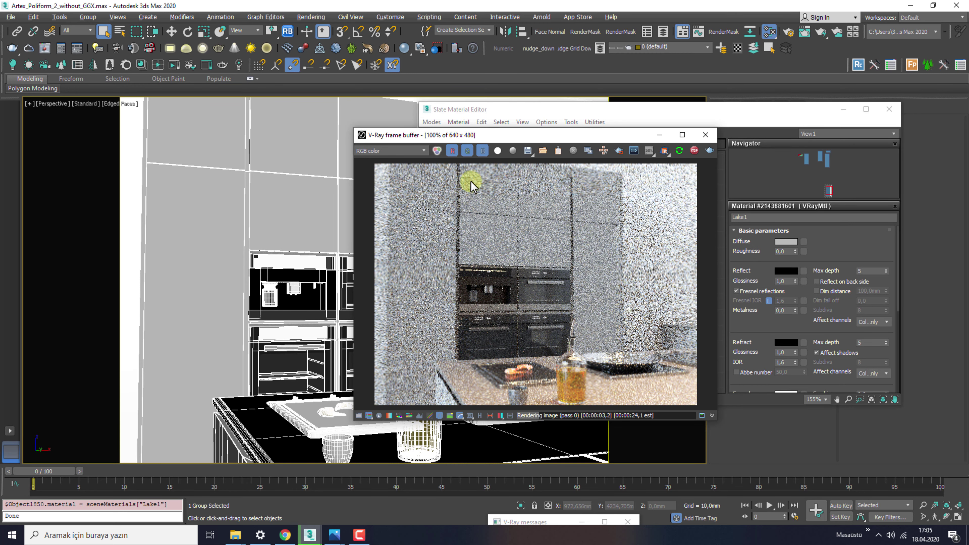
left_click_drag(595, 112, 413, 106)
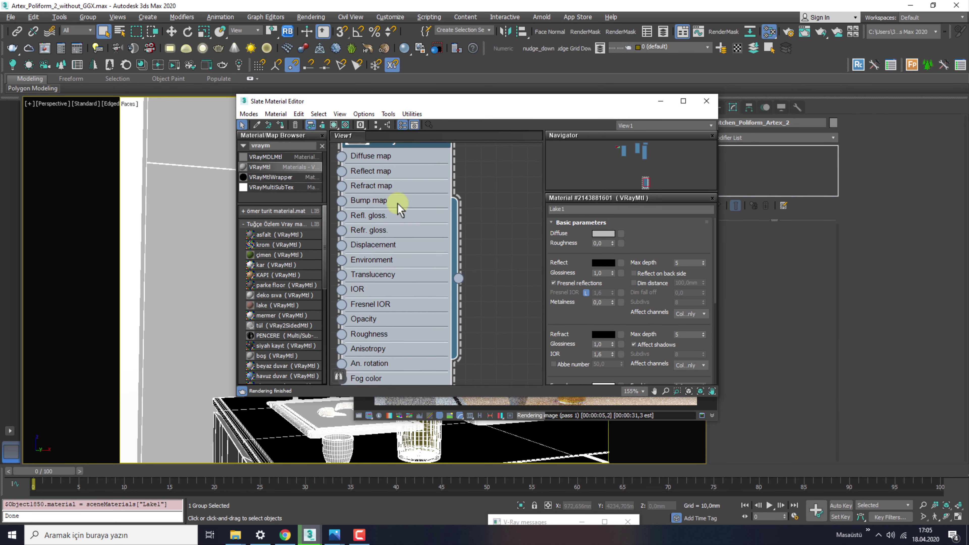
left_click_drag(400, 210, 443, 254)
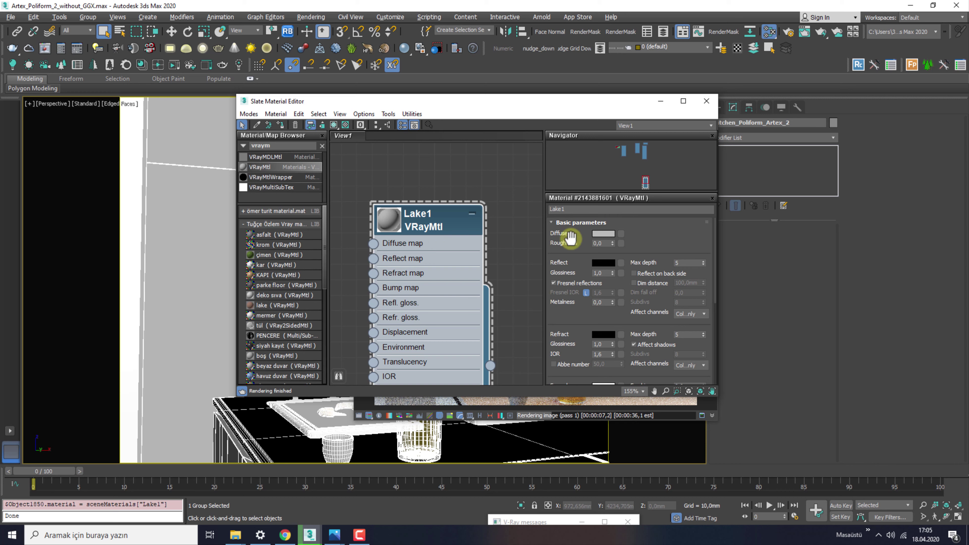
left_click(605, 234)
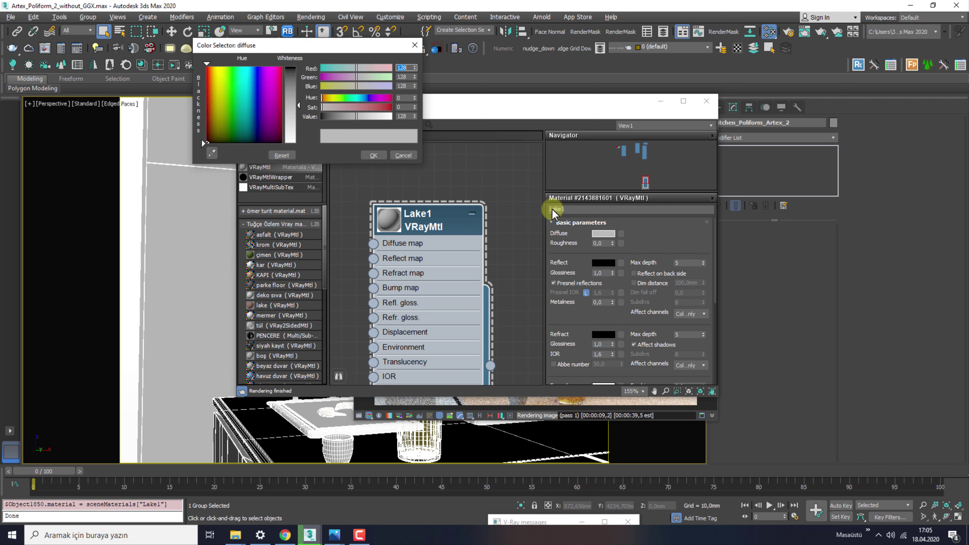
left_click_drag(298, 109, 299, 68)
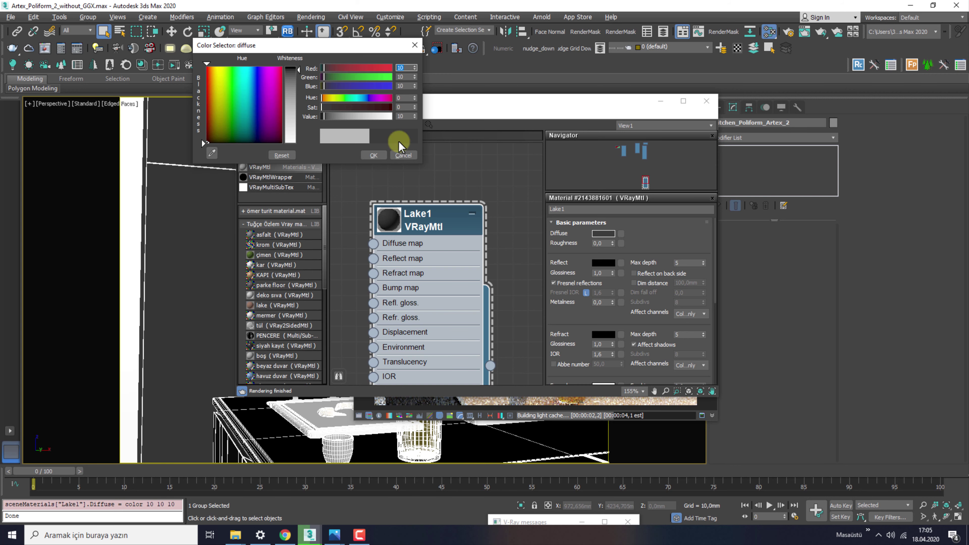
left_click(374, 156)
Place the material editor and the render window side by side and set Lake1's reflection color to pure white, 255
left_click_drag(485, 100, 213, 76)
left_click_drag(489, 134, 583, 85)
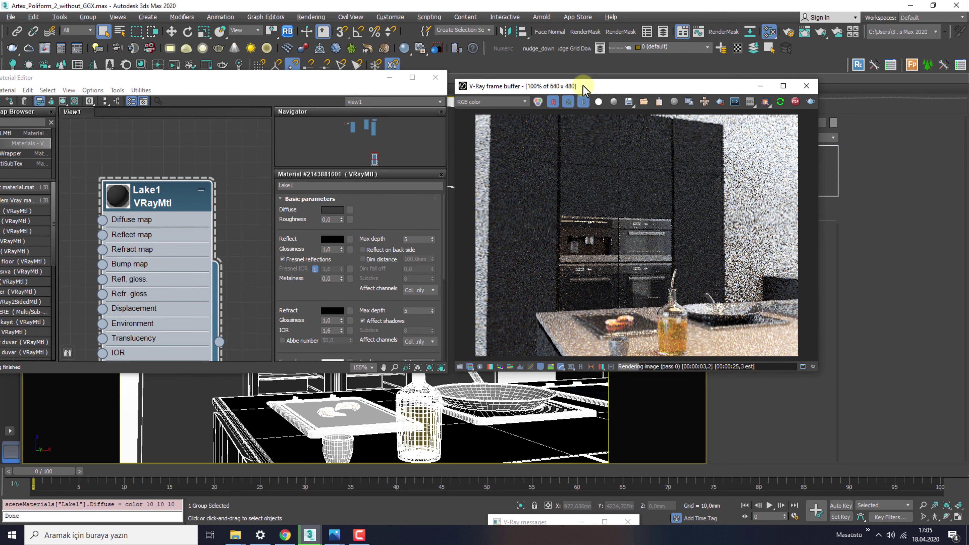
left_click(332, 240)
left_click(400, 155)
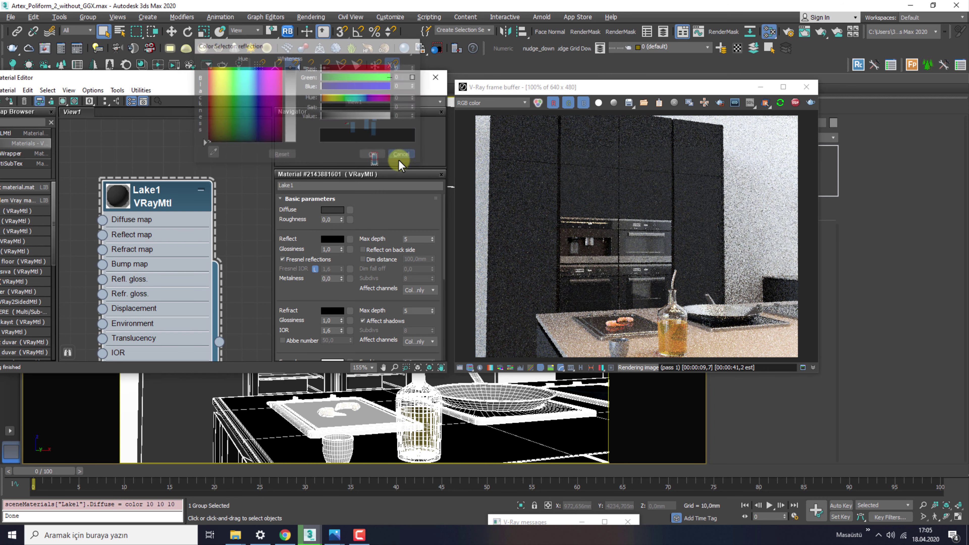
left_click(332, 239)
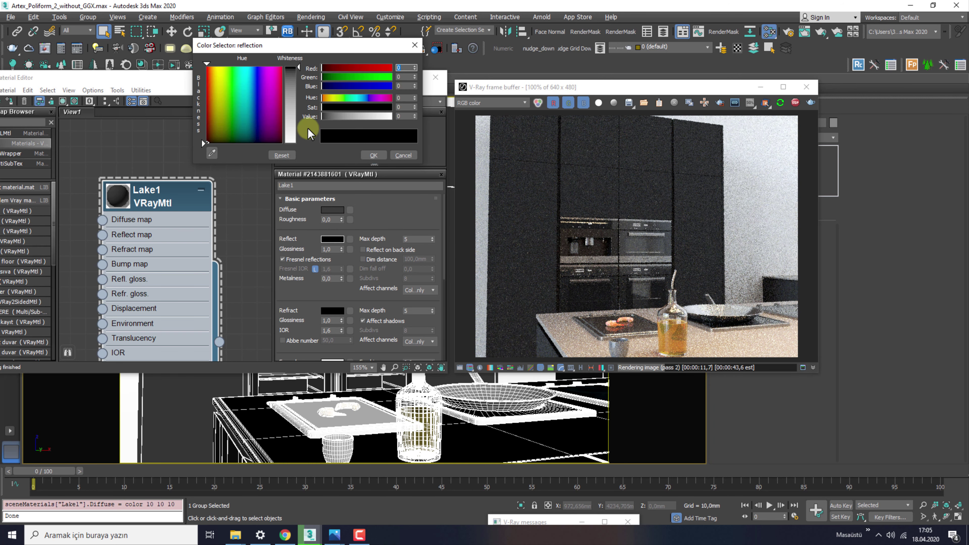
left_click(290, 142)
left_click(374, 155)
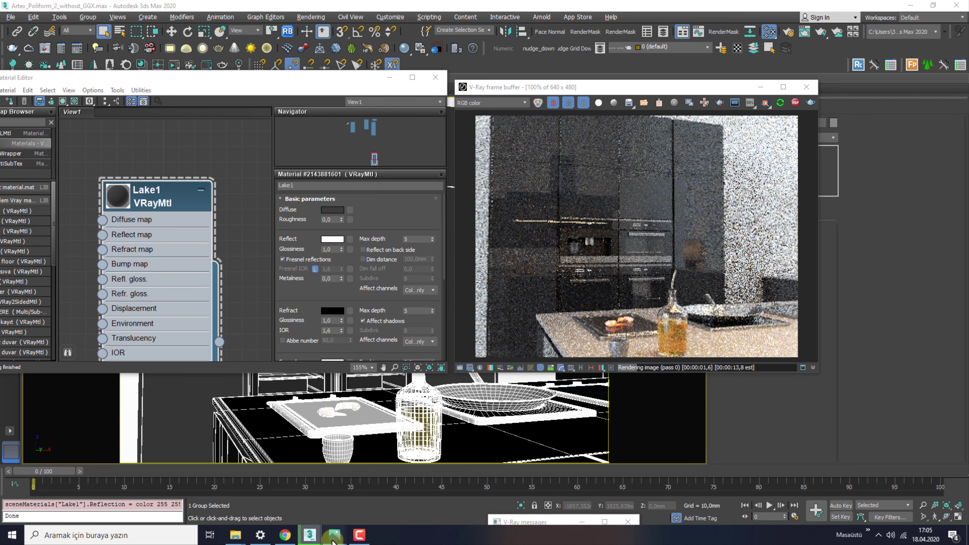
Compare the reflections on the cabinet doors in the two reference kitchen photos, and close both photos
left_click(341, 532)
mouse_move(332, 539)
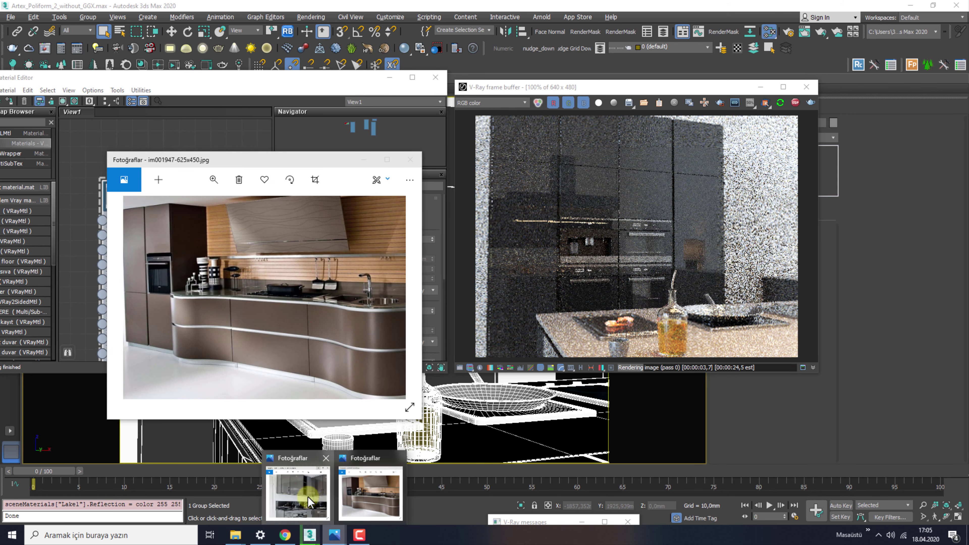
left_click(373, 479)
mouse_move(552, 164)
left_mouse_down()
mouse_move(608, 372)
mouse_move(534, 174)
mouse_move(543, 166)
left_mouse_up()
scroll(607, 277, "up", 3)
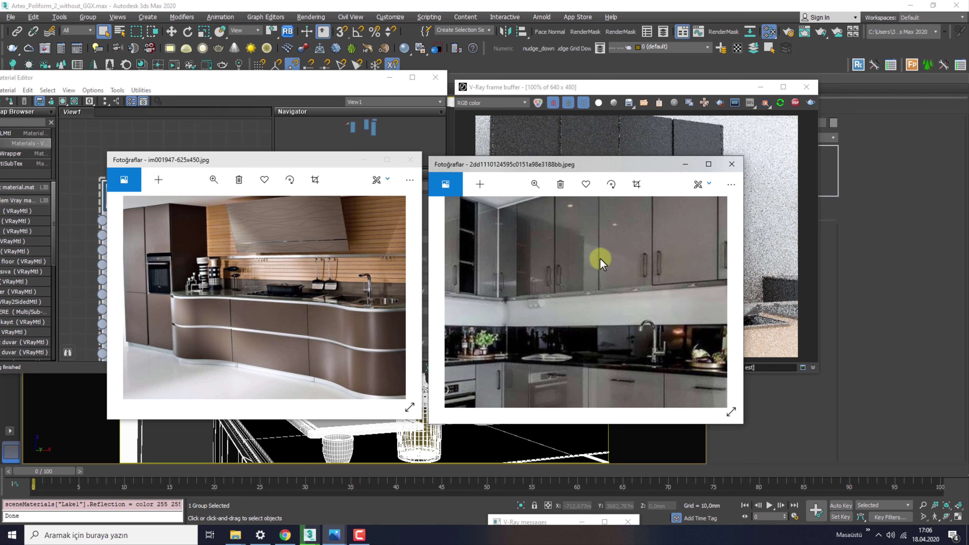
left_click(264, 279)
scroll(264, 279, "up", 5)
left_click_drag(264, 272, 303, 329)
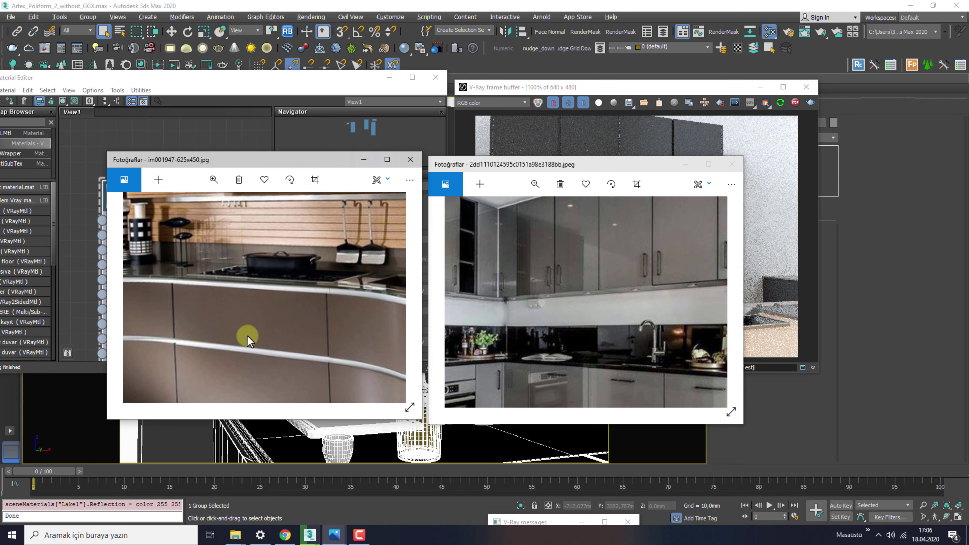
left_click(499, 276)
scroll(522, 273, "down", 3)
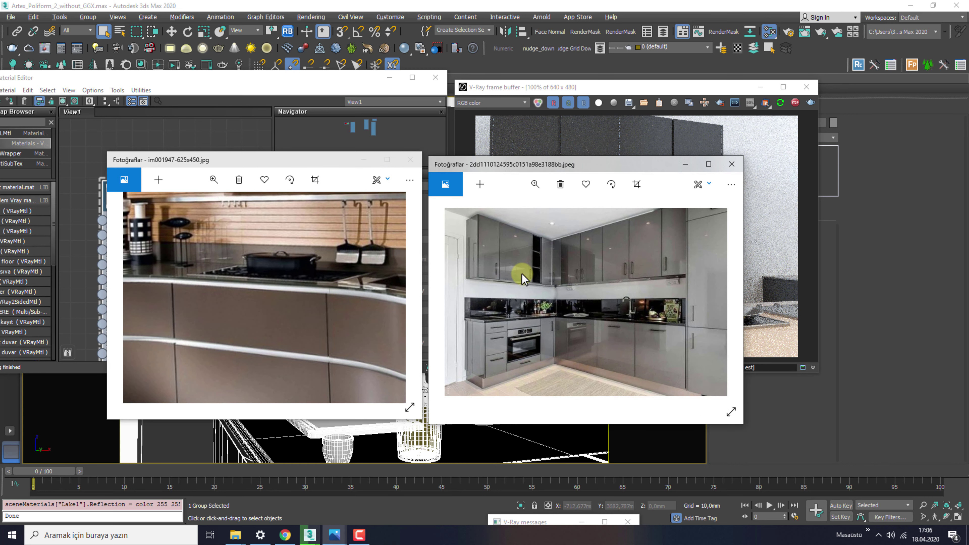
left_click(259, 281)
scroll(258, 286, "down", 5)
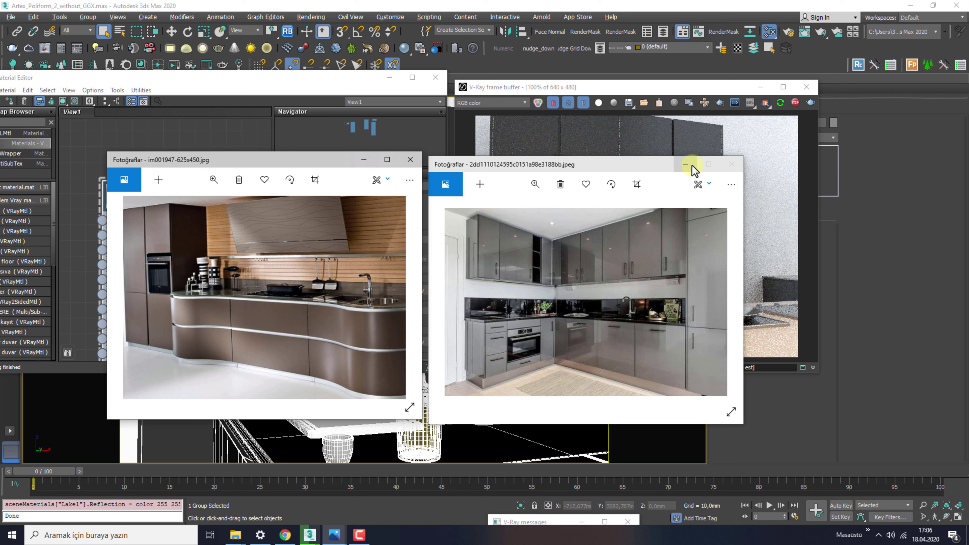
left_click(731, 165)
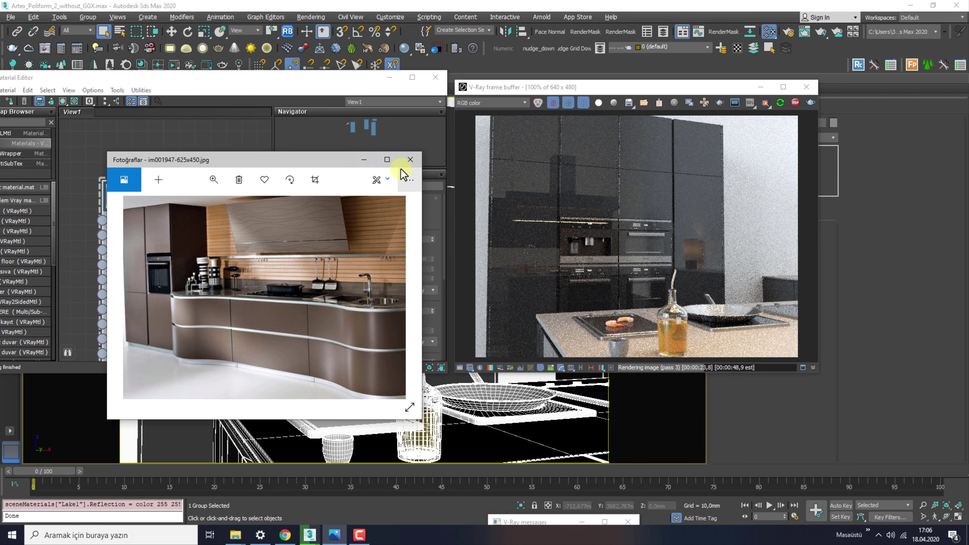
left_click(410, 159)
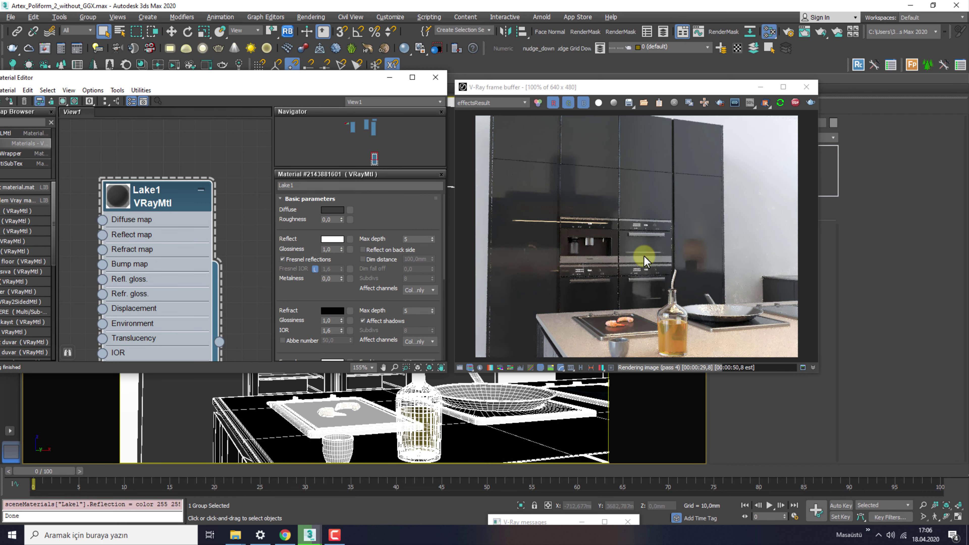
Show the RGB color channel in the frame buffer and set Lake1's reflection glossiness to 0,9, checking the blurred reflections in the render
left_click(491, 103)
left_click(483, 110)
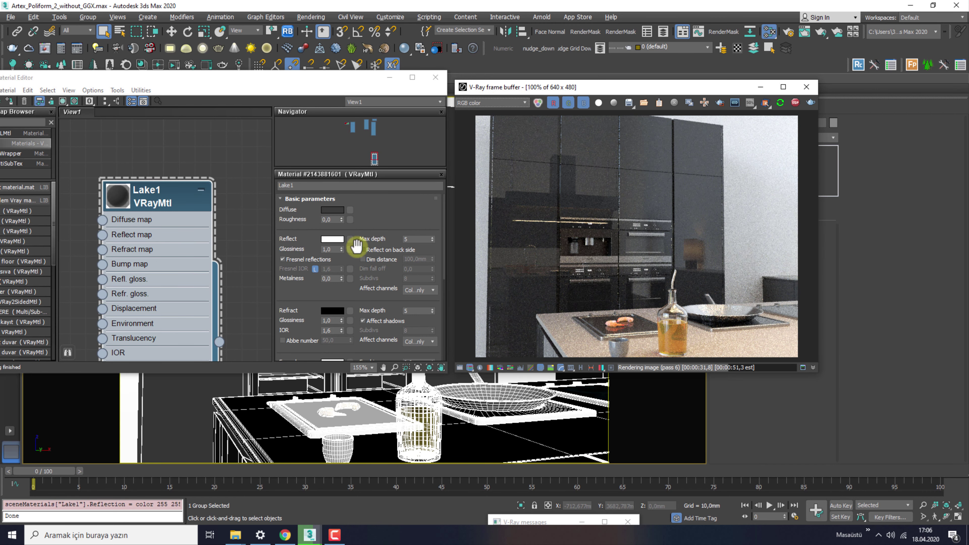
double_click(332, 249)
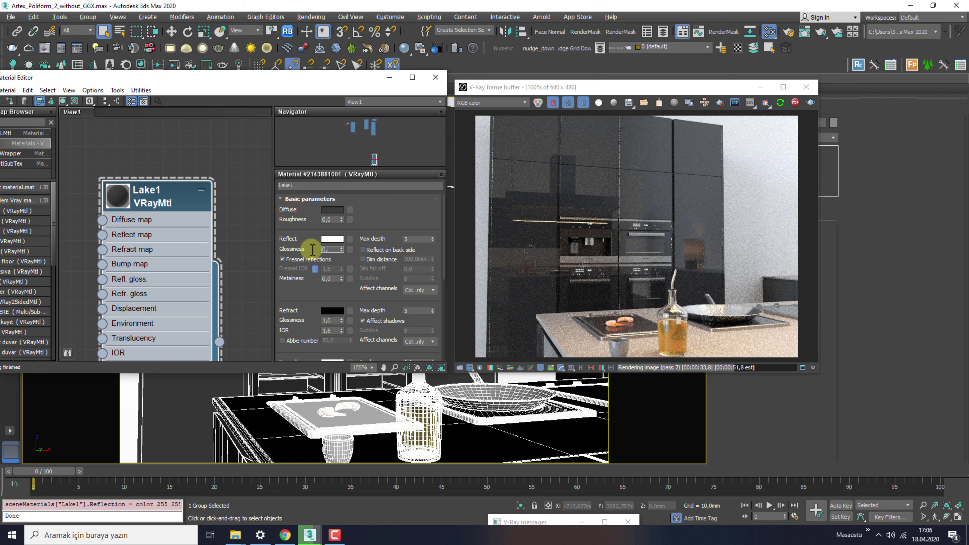
type("0,9")
key("Return")
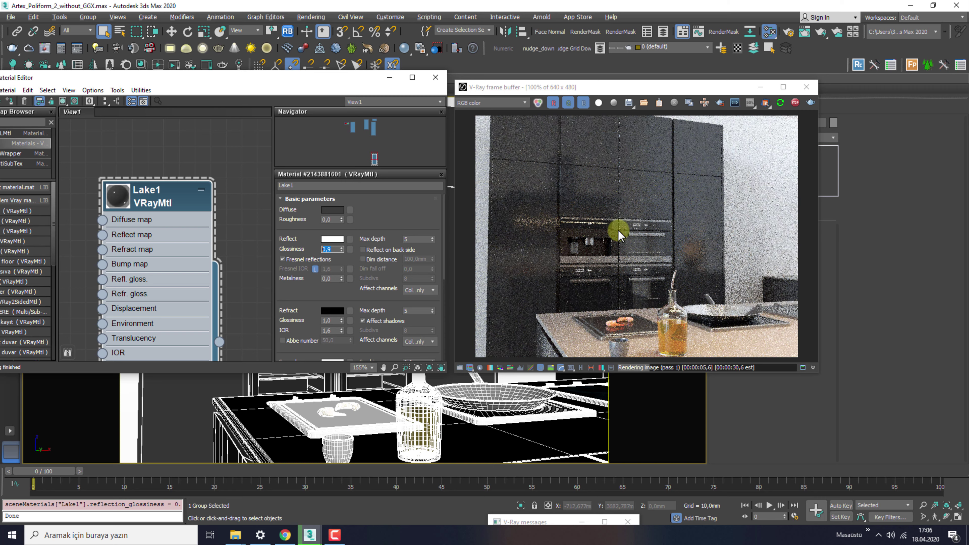
scroll(523, 247, "up", 1)
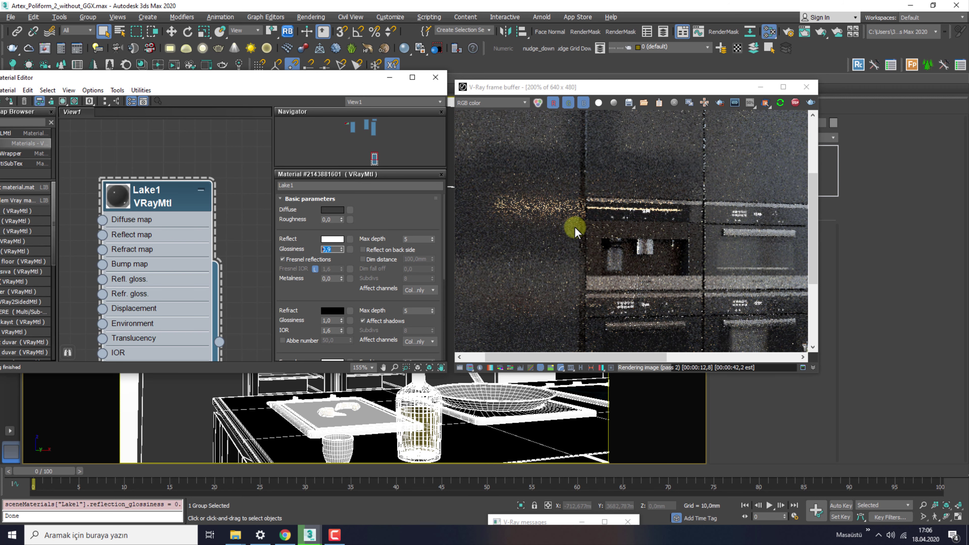
scroll(577, 226, "down", 1)
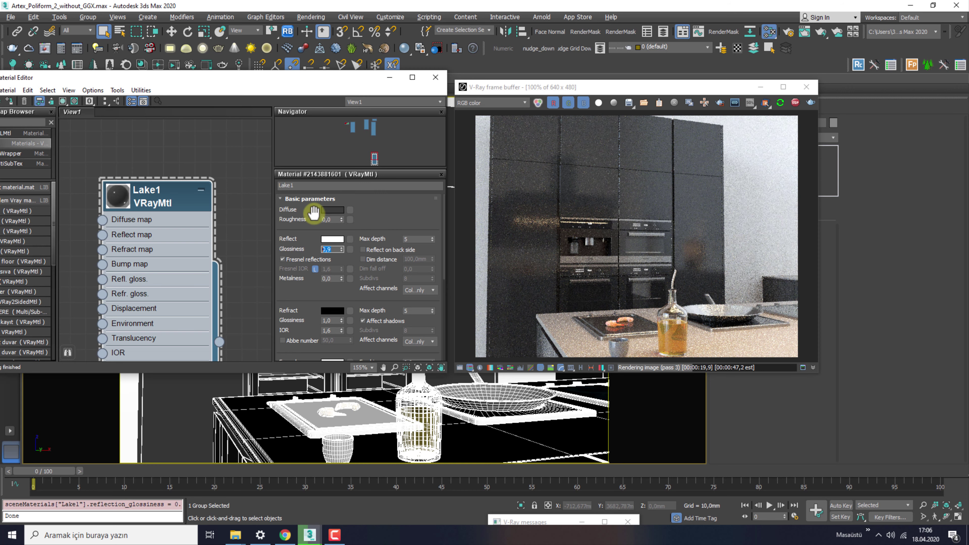
Set the Lake1 material's diffuse color to a dark red with red 38, green 10 and blue 10
left_click(332, 210)
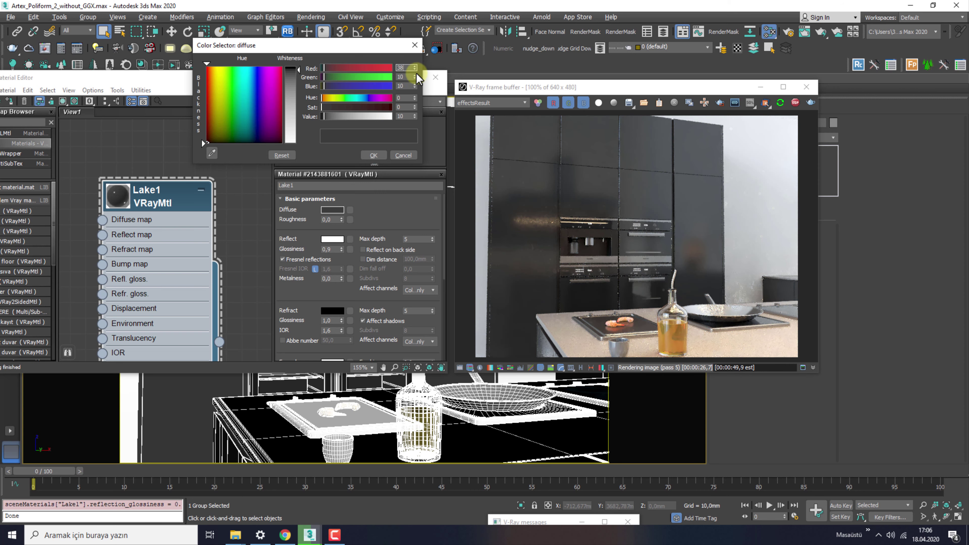
left_click(374, 155)
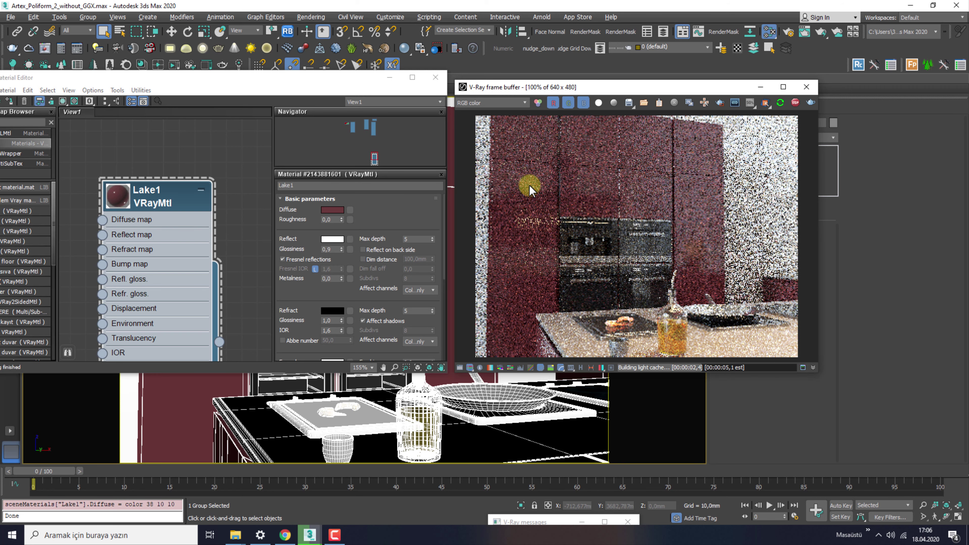
left_click(338, 210)
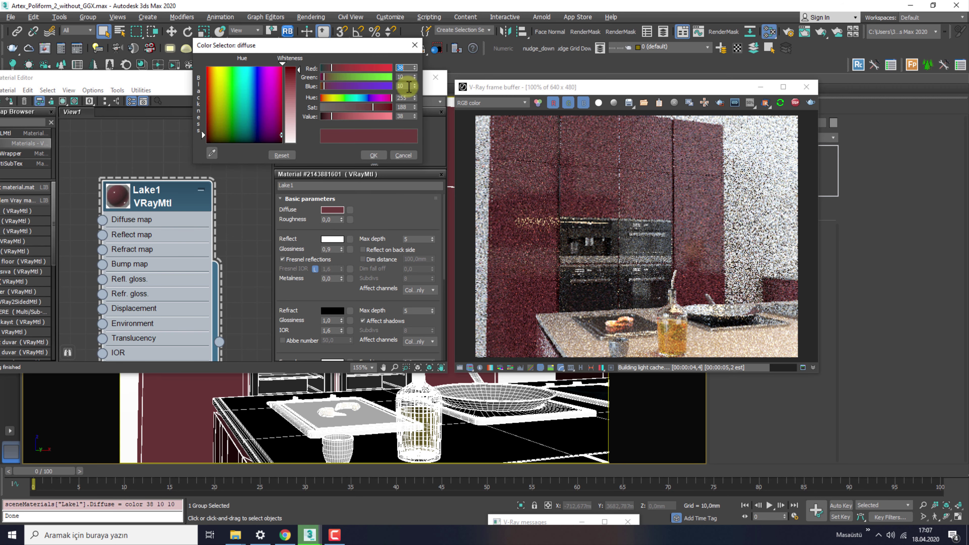
left_click(367, 157)
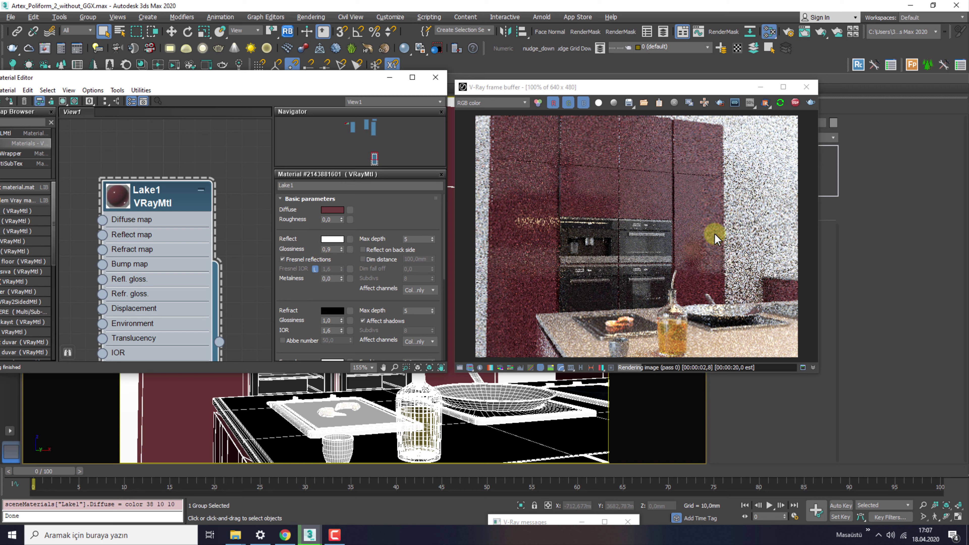
Set Lake1's reflection glossiness to 1,0 for sharp reflections on the cabinet doors
double_click(330, 249)
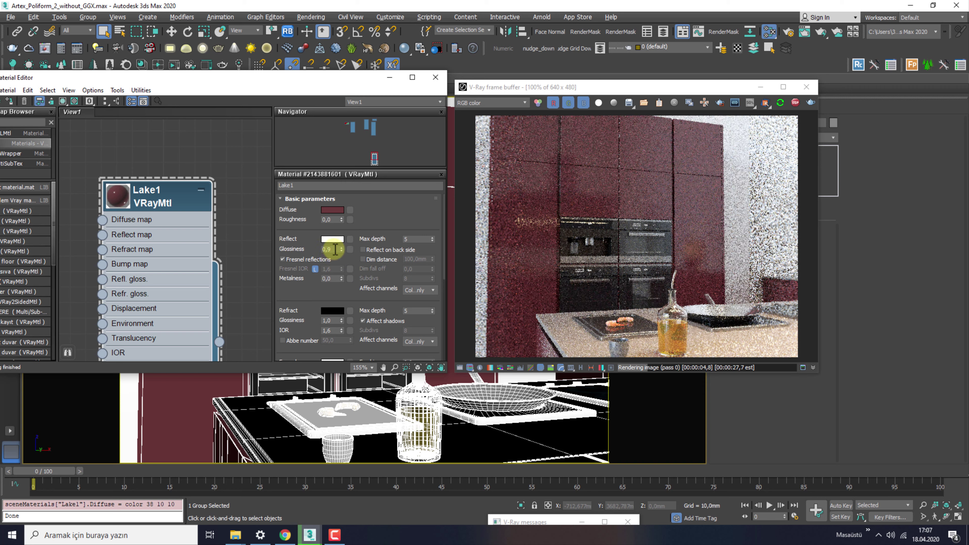
type("1")
key("Return")
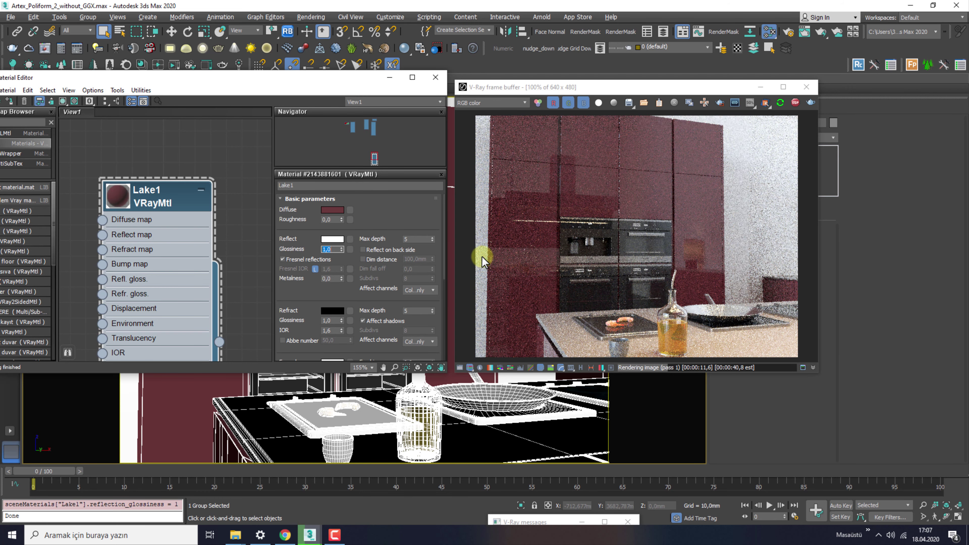
Set Lake1's diffuse color to a reddish brown with red 88, green 47 and blue 36
left_click(333, 211)
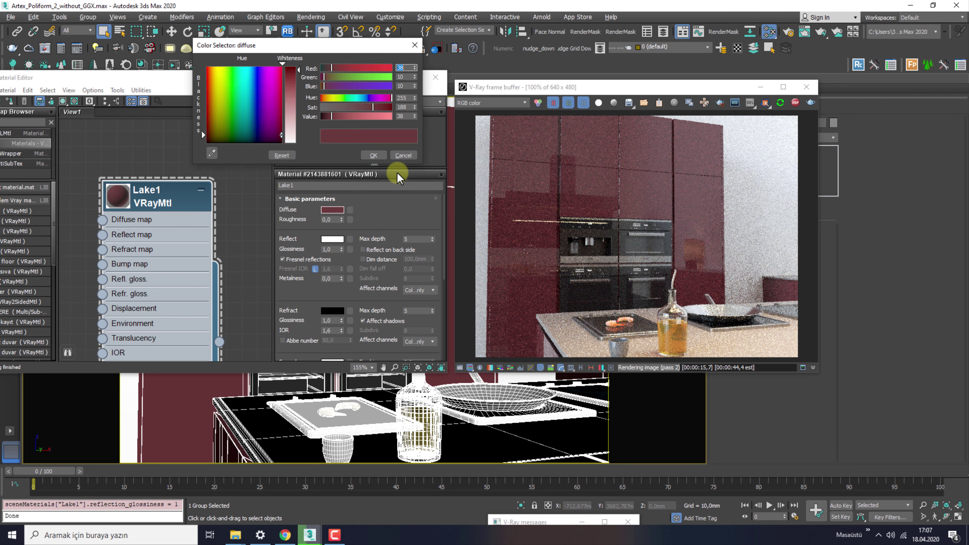
key("Tab")
type("55")
key("Tab")
type("36")
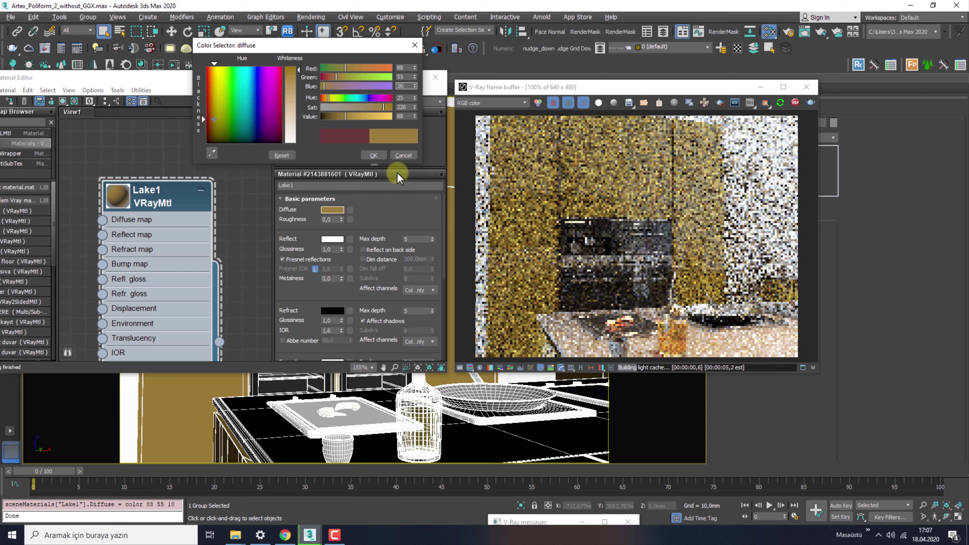
key("Return")
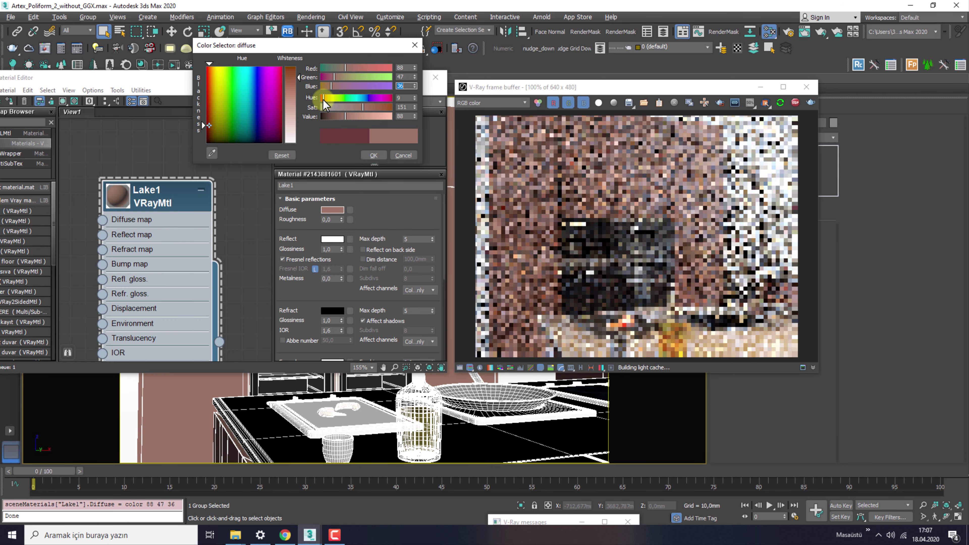
Shift the diffuse color to a warmer brown with hue 16, saturation 183 and value 84, and close the color selector
left_click_drag(322, 98, 328, 98)
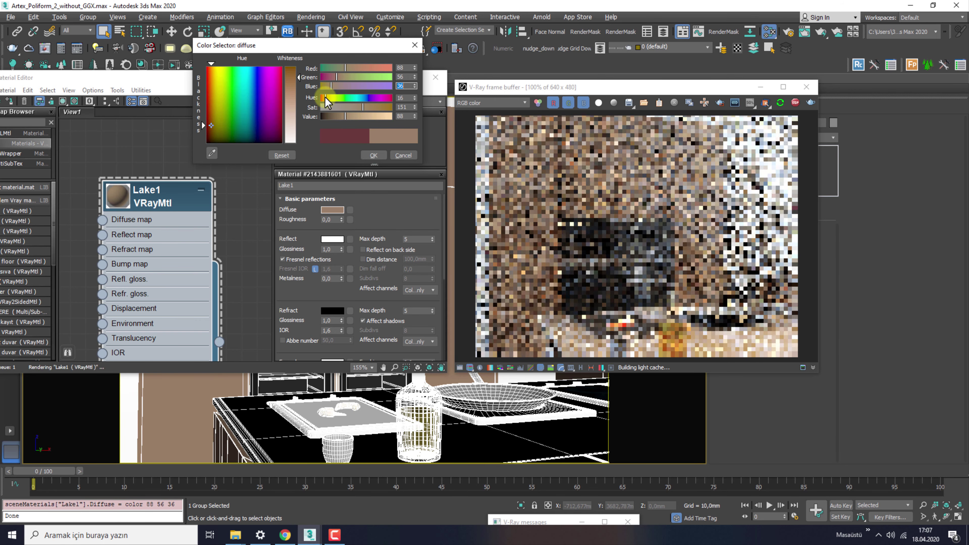
mouse_move(204, 125)
left_mouse_down()
mouse_move(204, 101)
mouse_move(203, 111)
left_mouse_up()
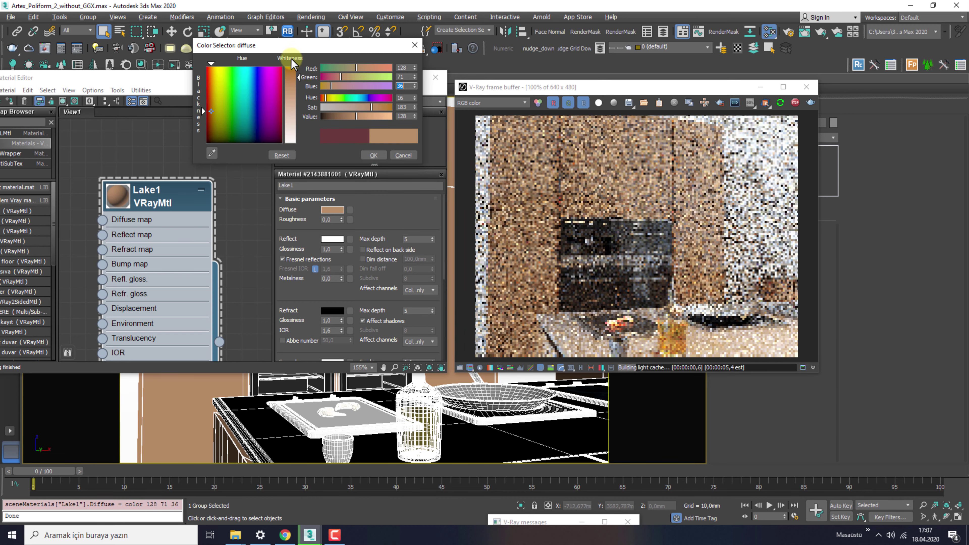
left_click(344, 117)
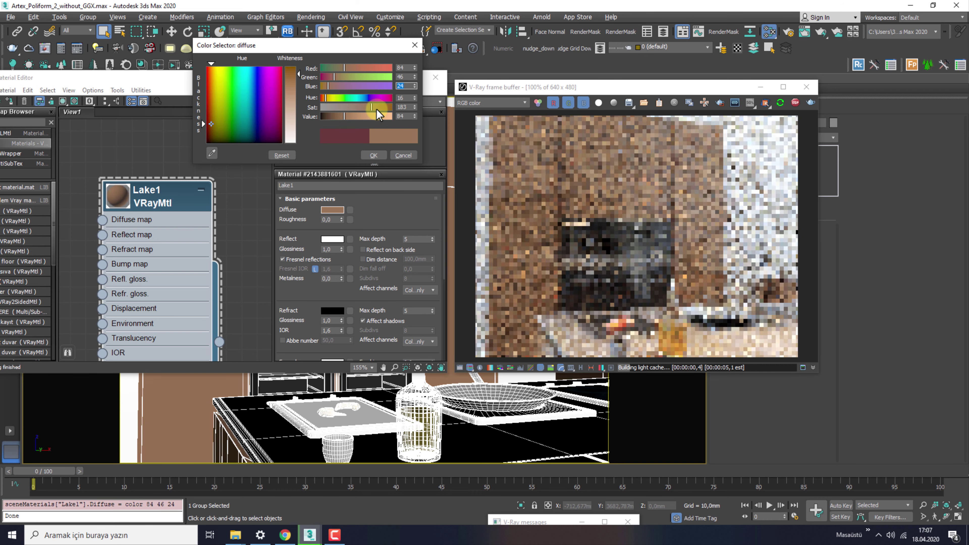
left_click(399, 156)
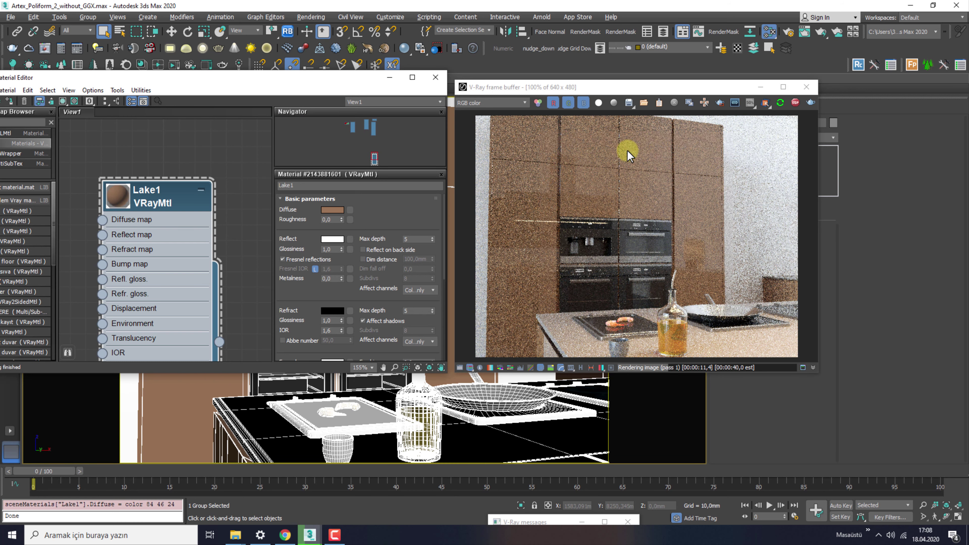
Switch to Chrome, look through the posts in the 3D Tasarım Okulu Öğrencileri Facebook group, and open the group's shared files
left_click(287, 534)
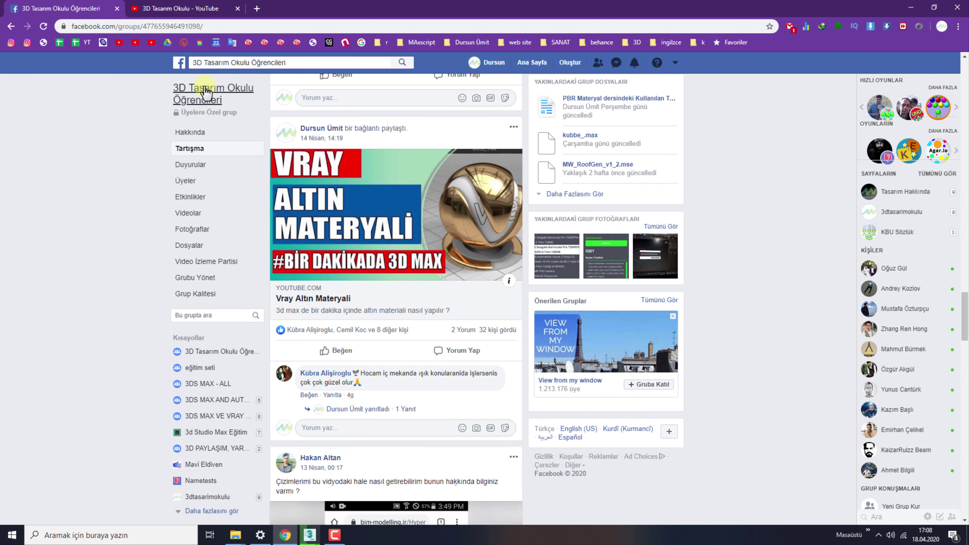
scroll(340, 270, "up", 6)
scroll(339, 268, "up", 10)
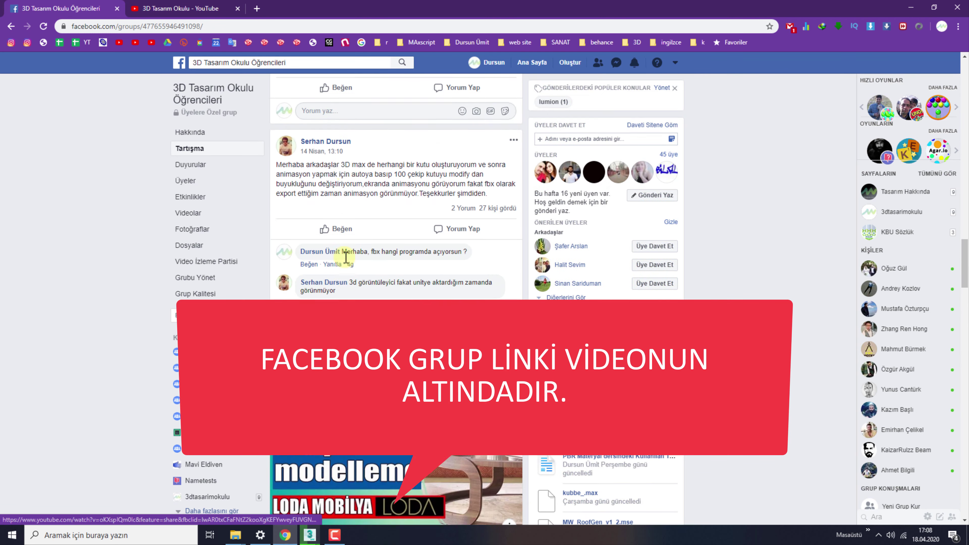
scroll(392, 272, "down", 20)
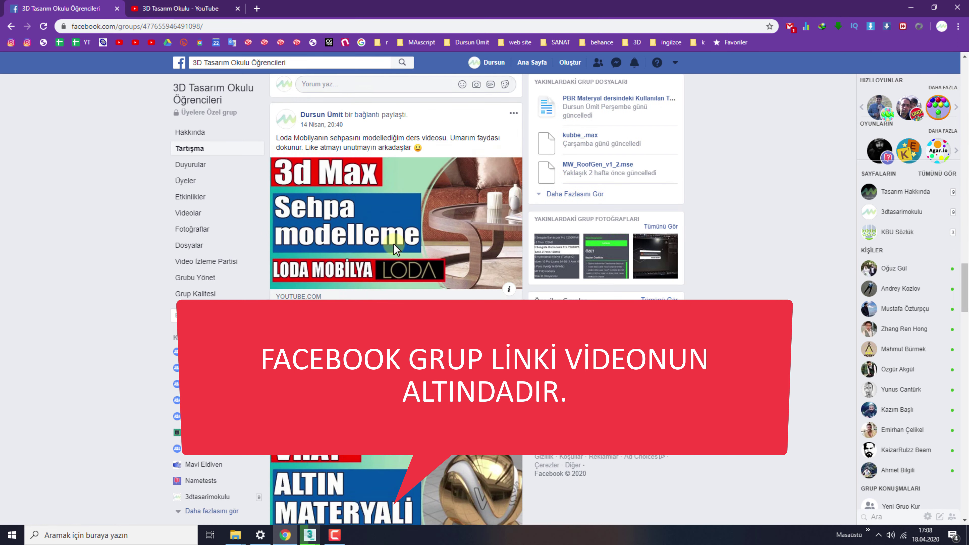
scroll(395, 244, "up", 5)
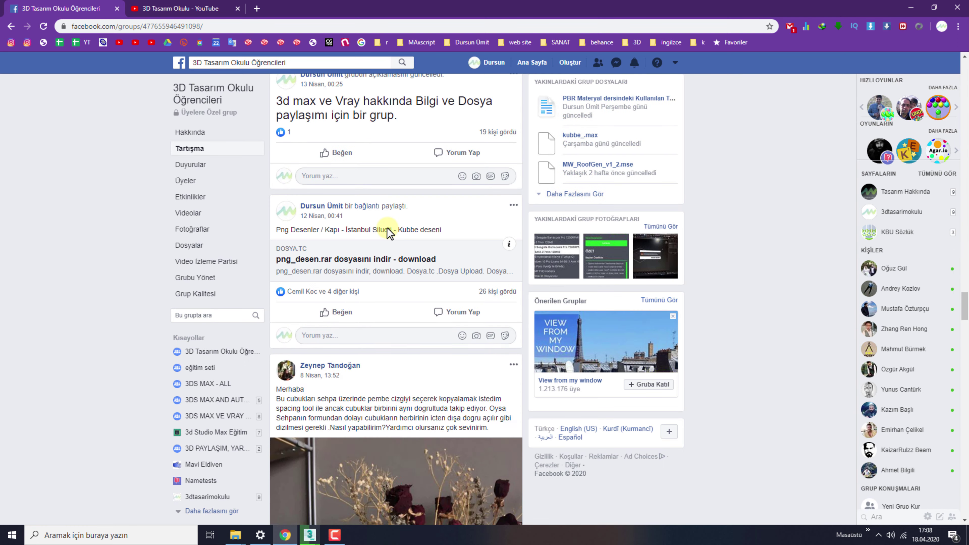
scroll(401, 223, "up", 6)
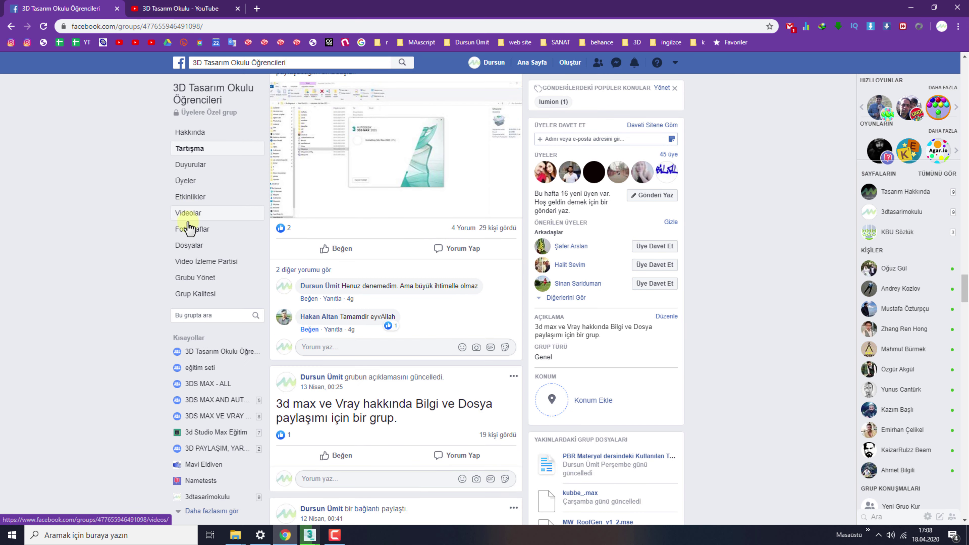
left_click(189, 247)
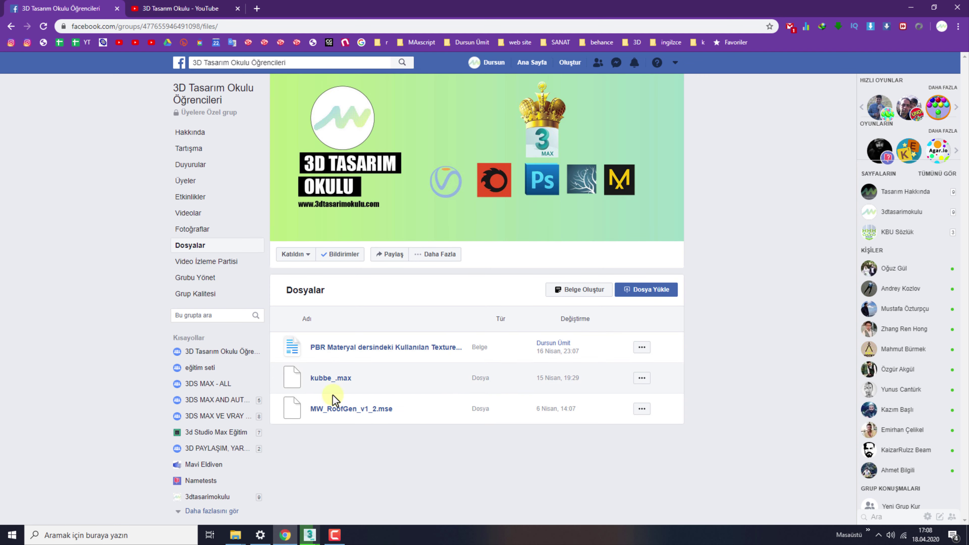
Switch to the 3D Tasarım Okulu YouTube channel page and look at the channel's name and uploads
left_click(180, 8)
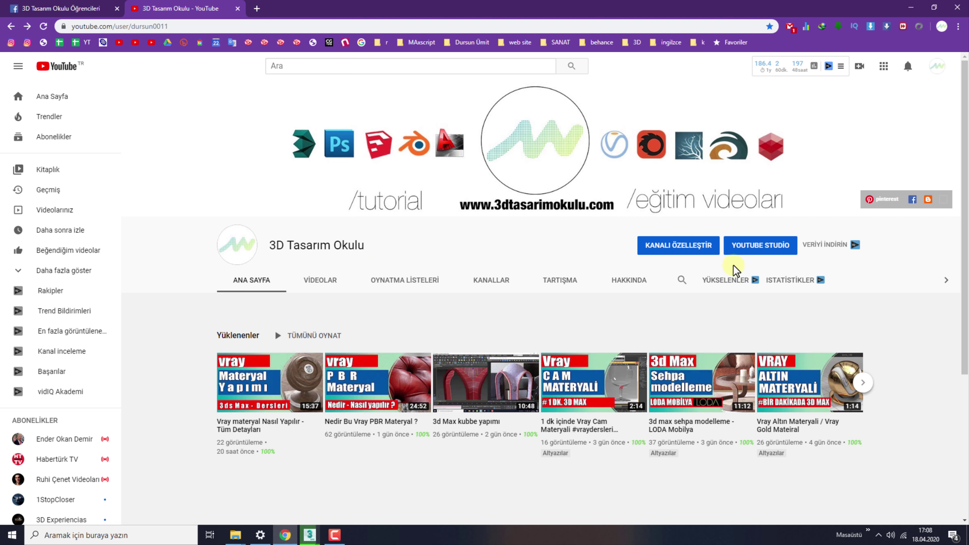
left_click_drag(276, 245, 393, 245)
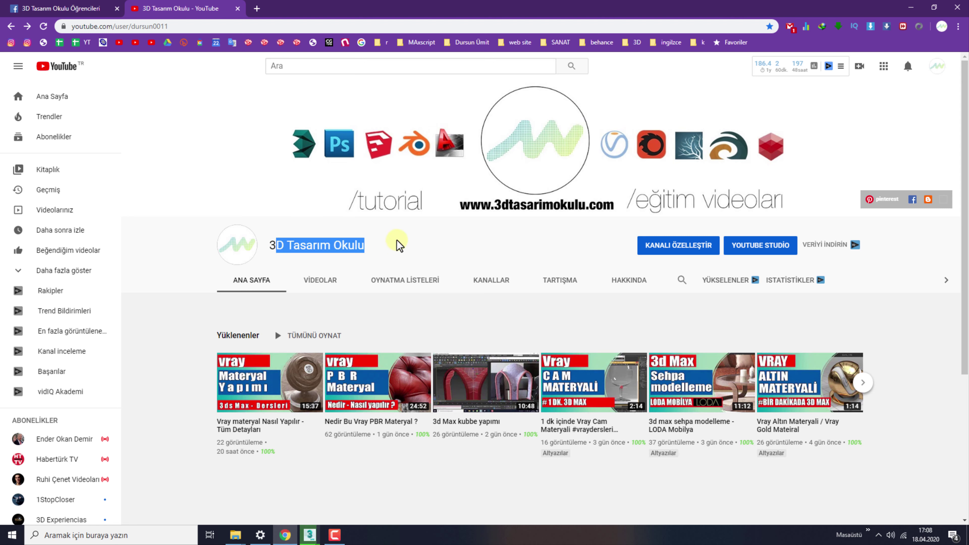
left_click(343, 243)
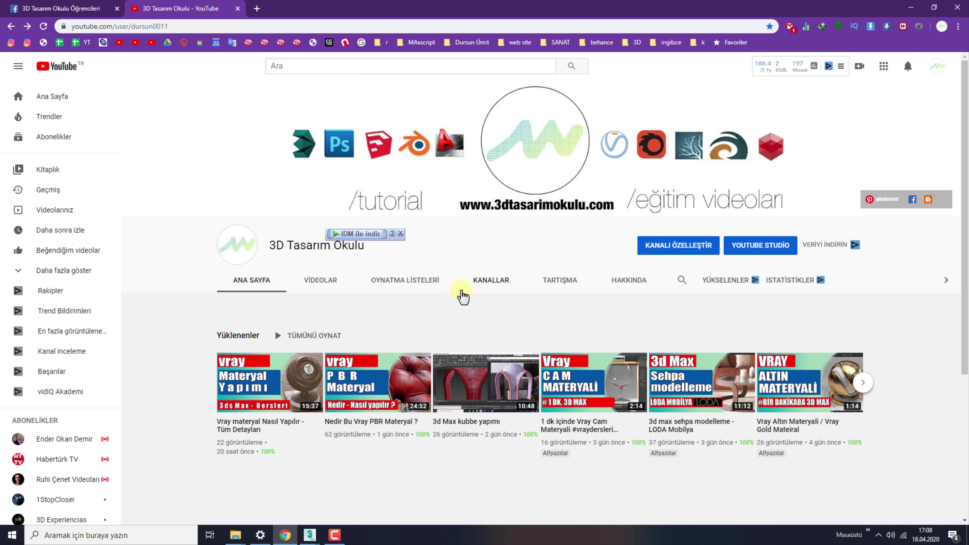